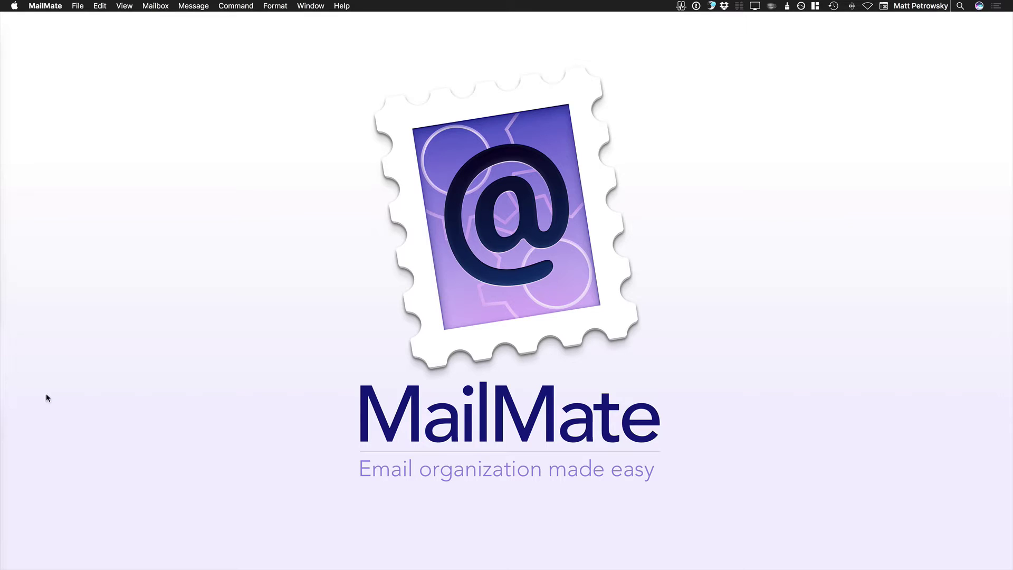
Restore the minimized Tagged mail window from the Dock, move it left, and switch applications
mouse_move(1011, 504)
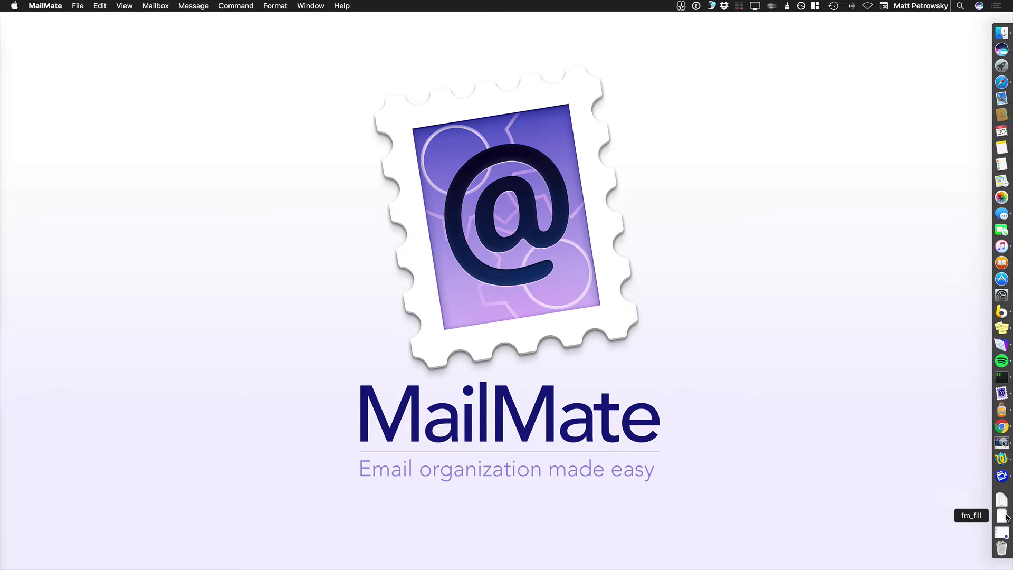
left_click(1001, 531)
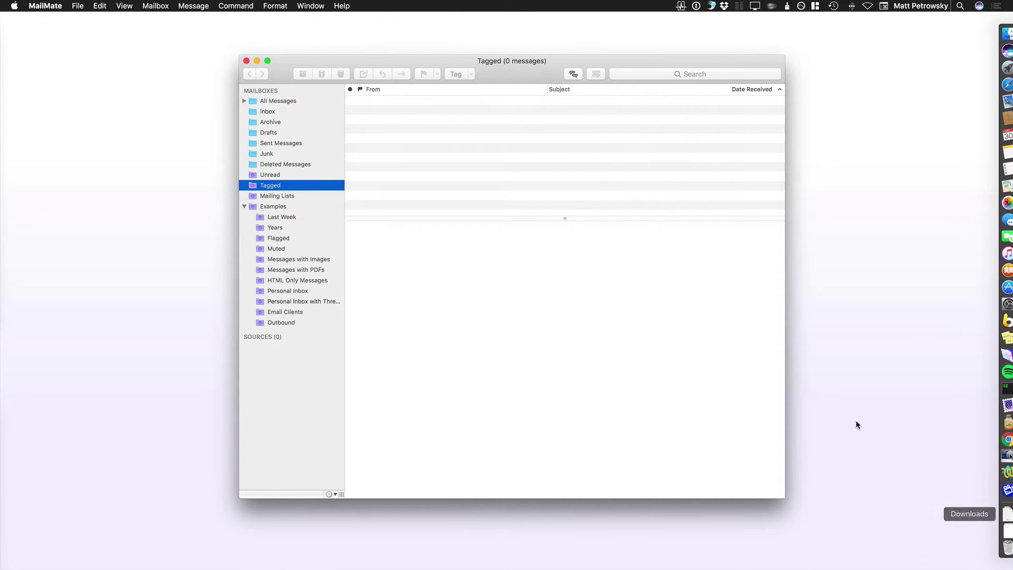
left_click_drag(551, 60, 342, 53)
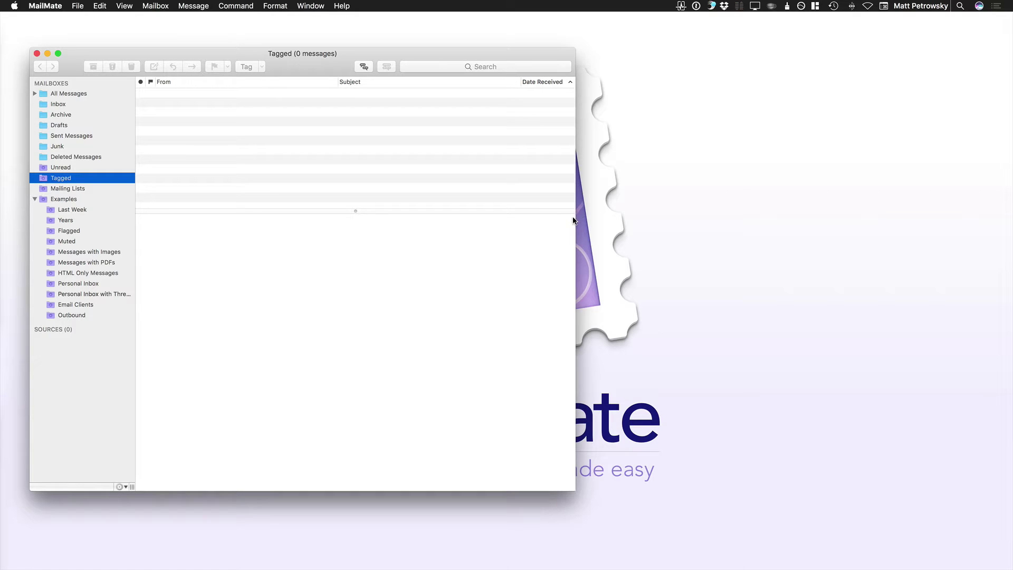
key("super+Tab")
key("super+Tab")
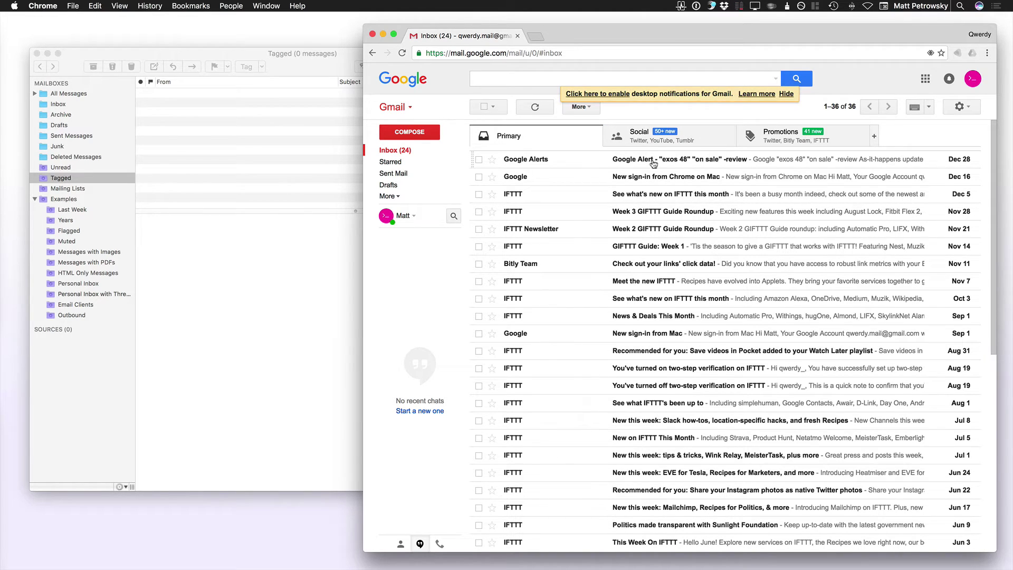
Preview sender contact cards in the Gmail inbox listing 36 conversations, 24 unread
mouse_move(514, 198)
mouse_move(525, 336)
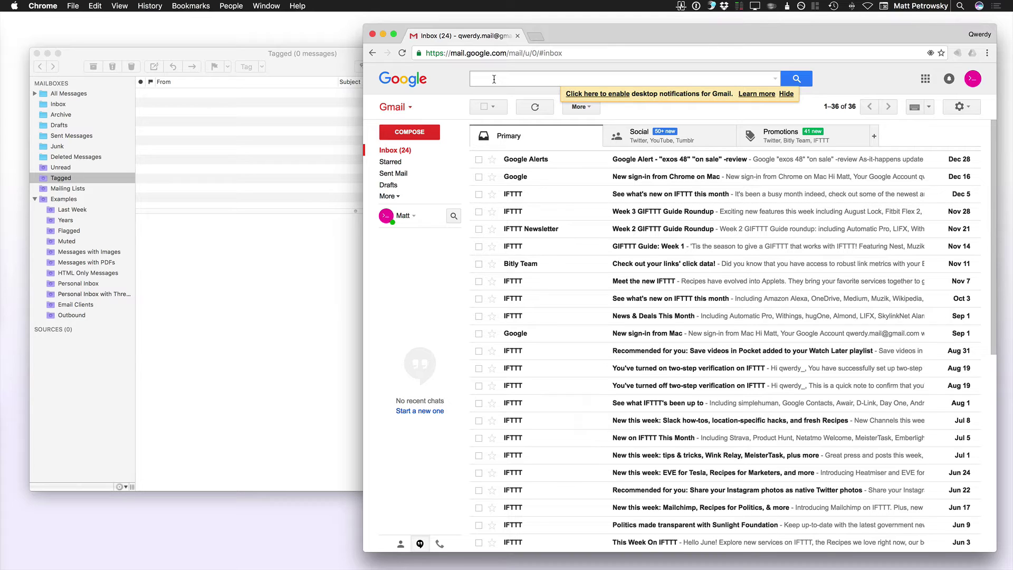
Search Gmail for from:ifttt to list the 34 IFTTT messages, then select the query
left_click(494, 79)
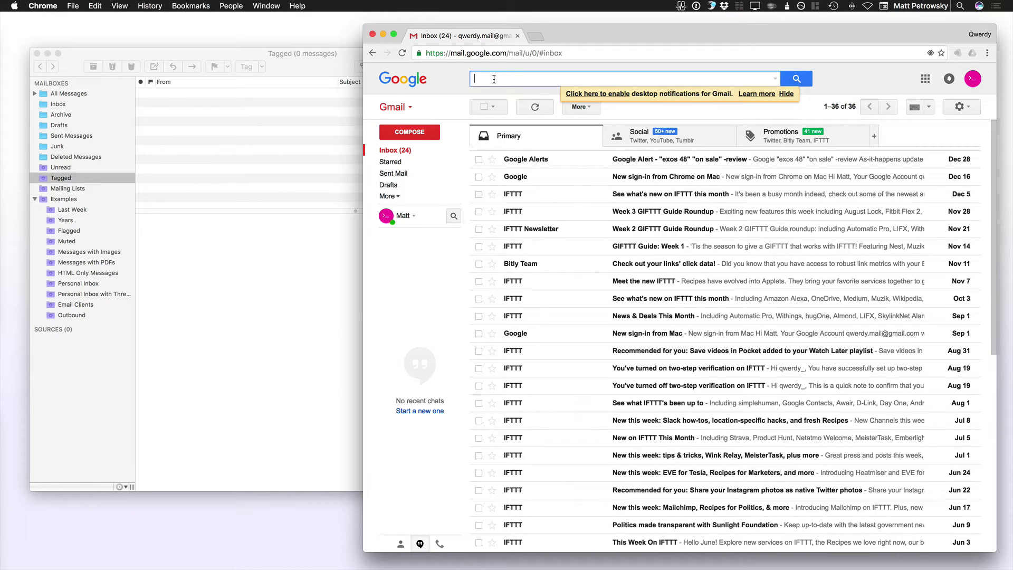
type("from")
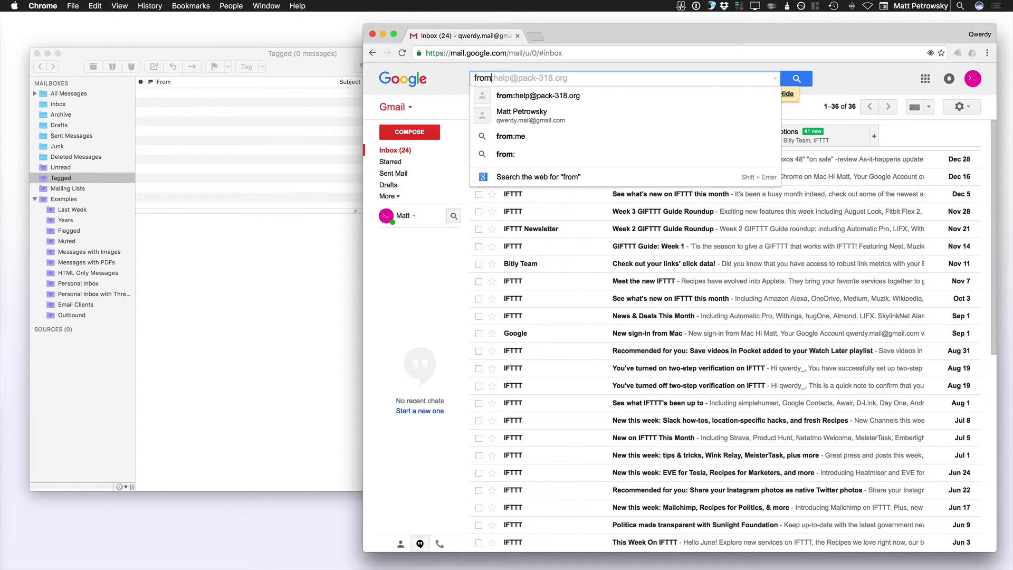
type(":ifttt")
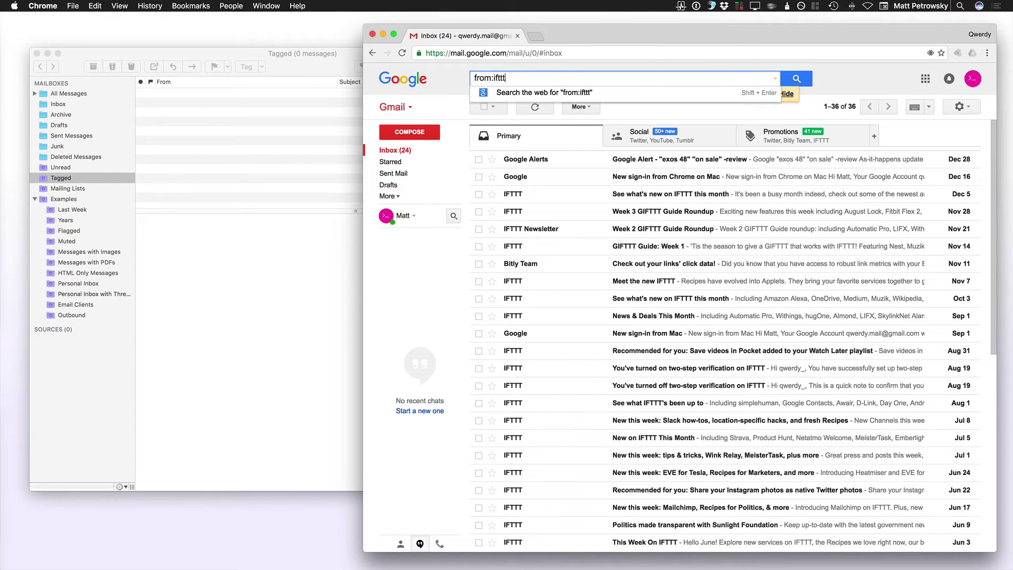
key("Return")
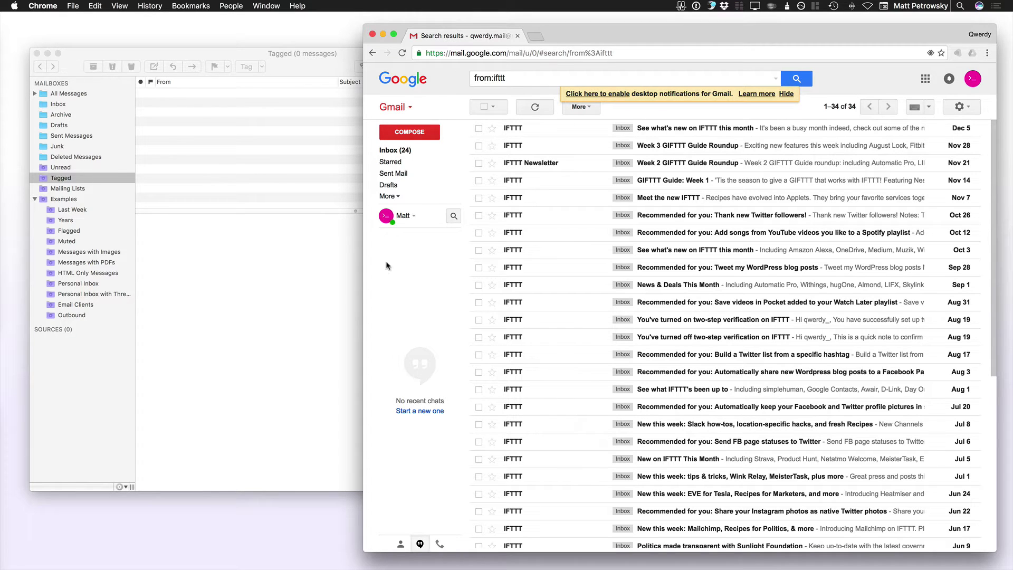
left_click(509, 77)
Clear the search box and open Gmail's full Settings on the General section
key("BackSpace")
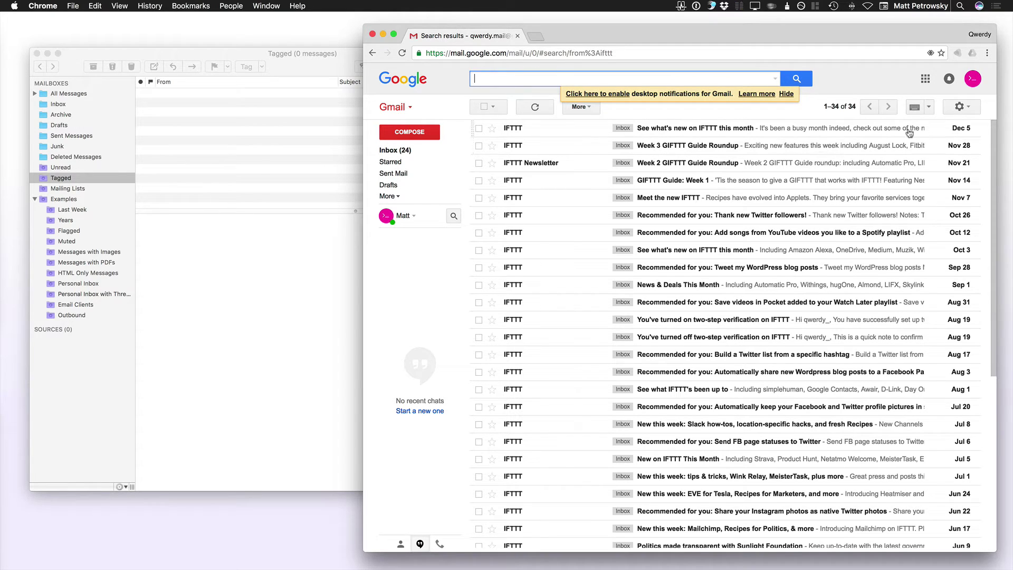
left_click(959, 109)
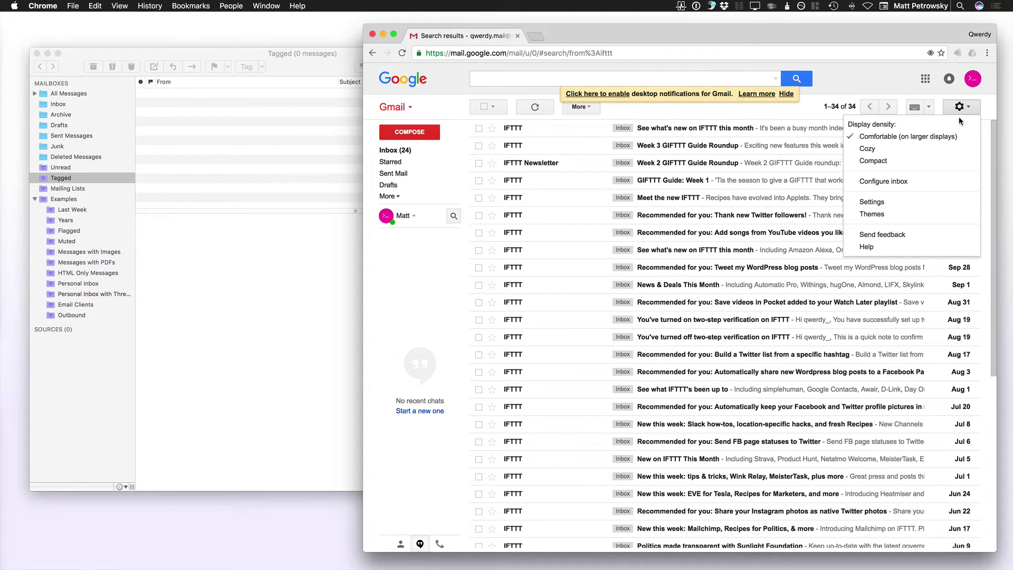
left_click(866, 204)
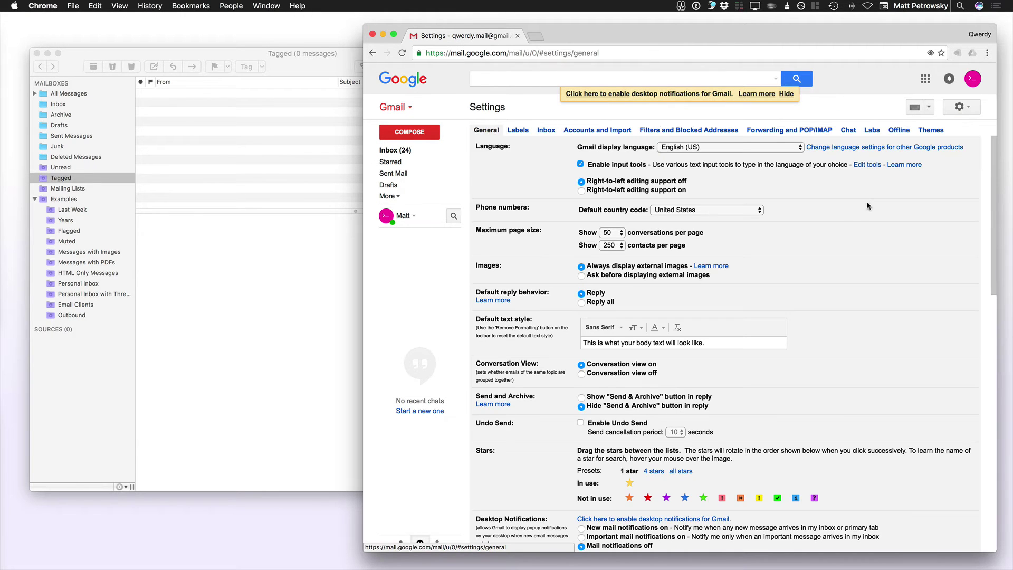
Show Gmail's Forwarding and POP/IMAP settings, where IMAP access is disabled
scroll(814, 225, "down", 1)
scroll(814, 225, "down", 5)
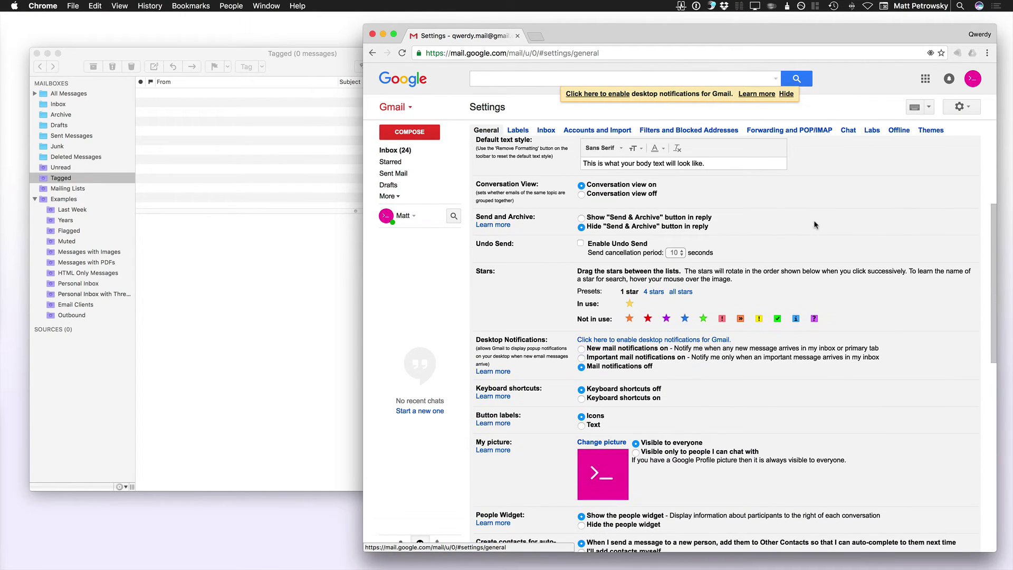
left_click(607, 130)
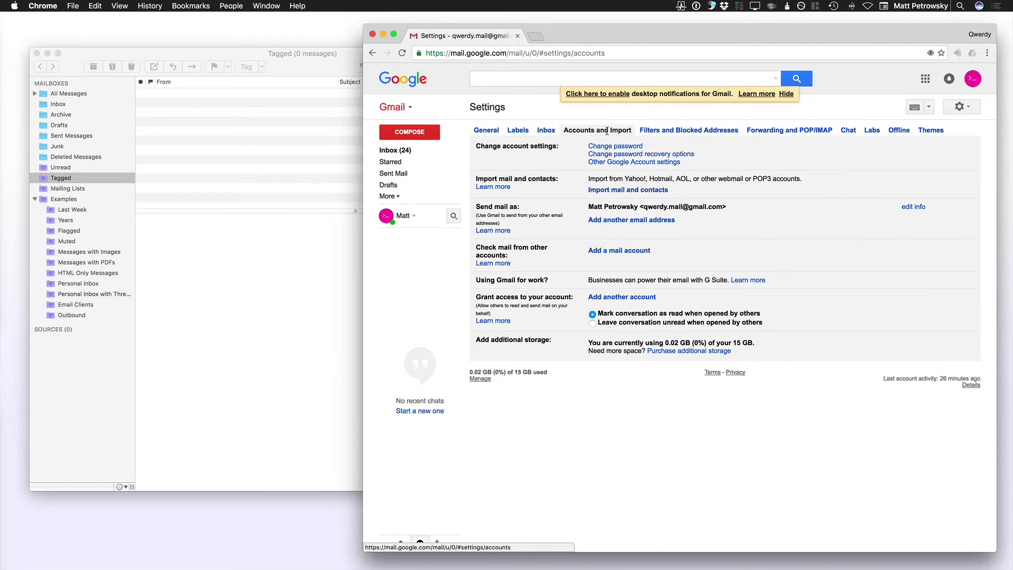
left_click(785, 131)
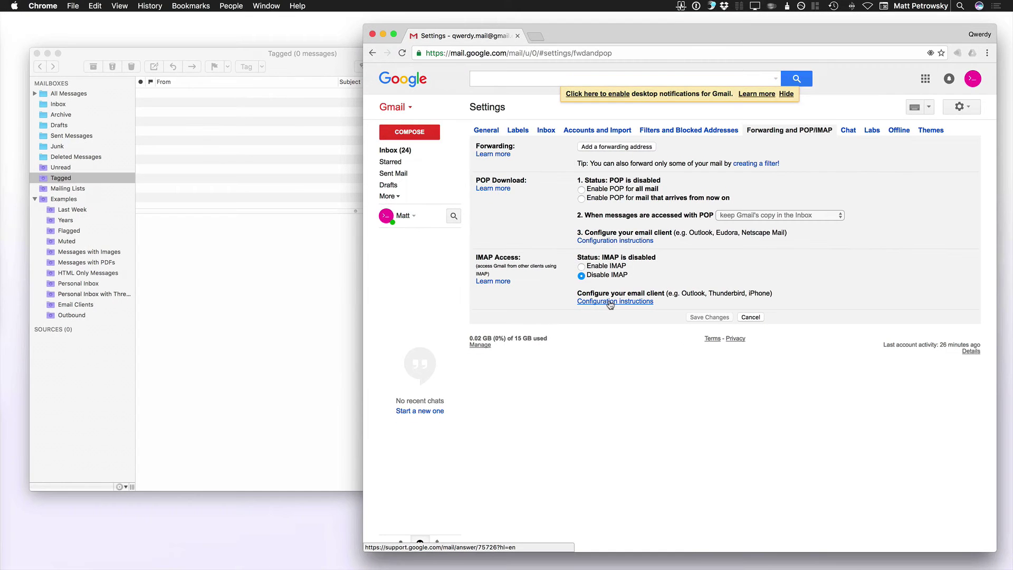
Open the IMAP Configuration instructions help page and scroll to the server settings table
left_click(593, 311)
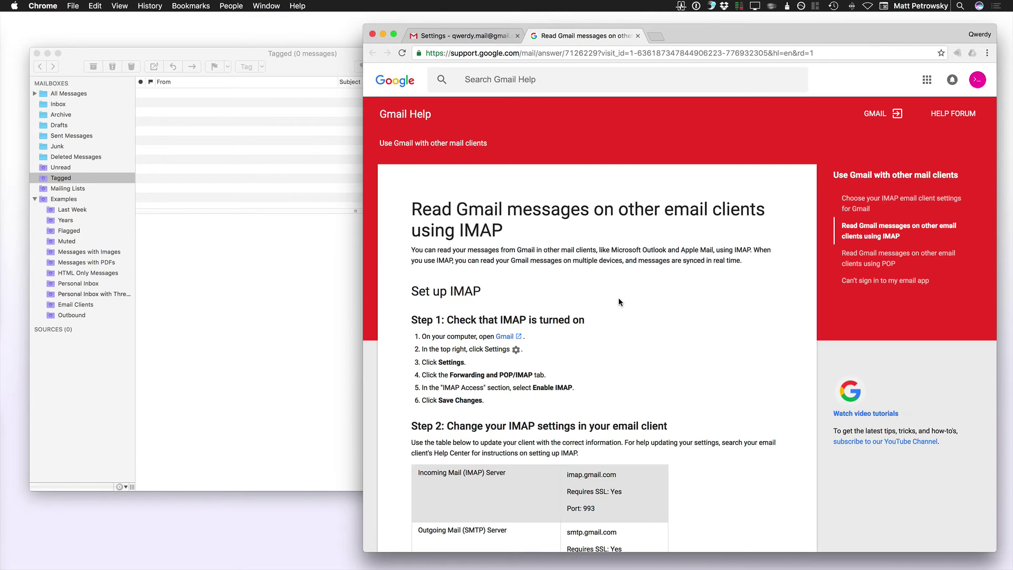
scroll(618, 299, "down", 5)
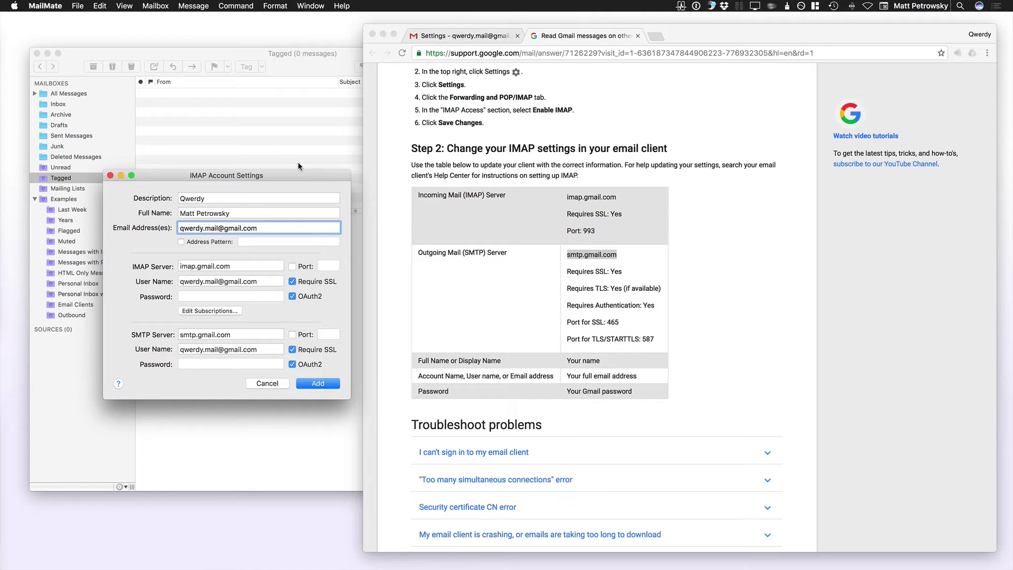
left_click(78, 7)
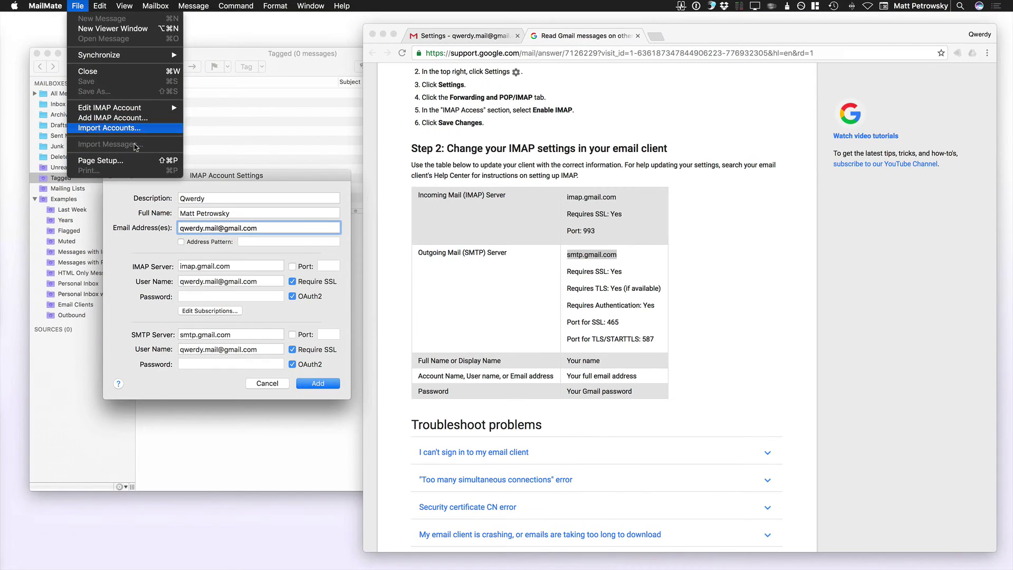
left_click(248, 177)
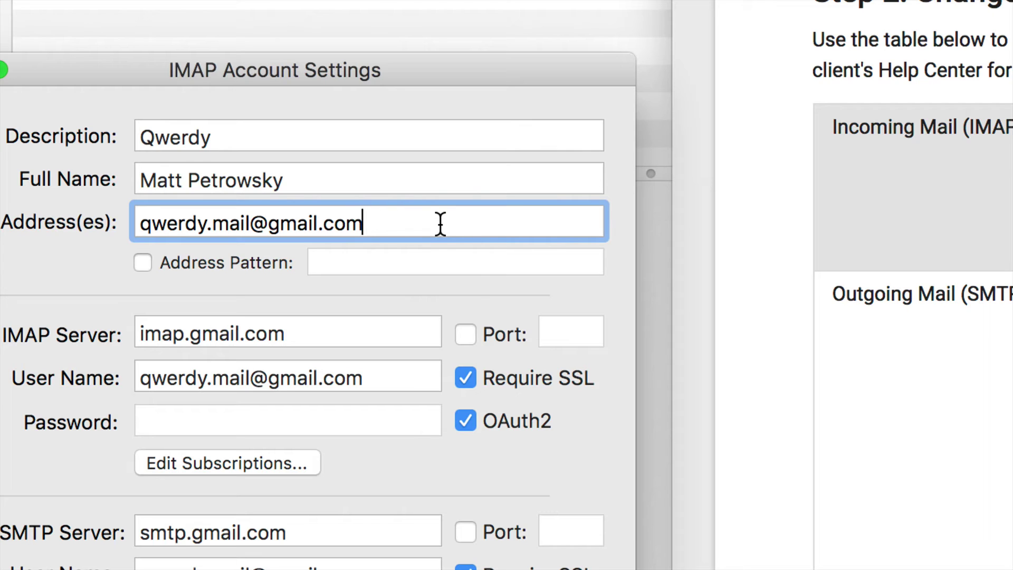
Add a comma and a second custom-domain address after the Gmail address, highlighting each one
type(",")
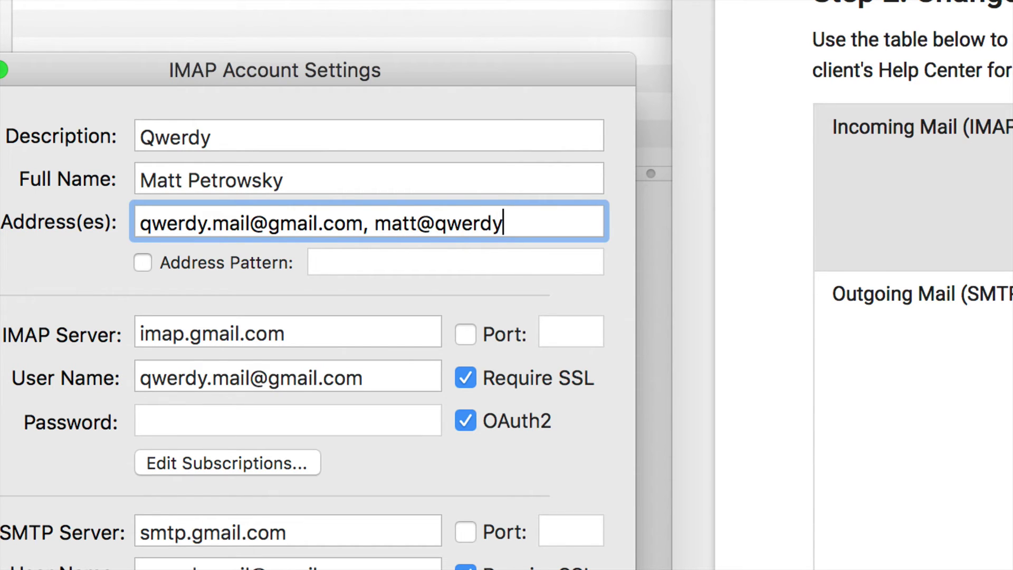
left_click_drag(363, 225, 145, 224)
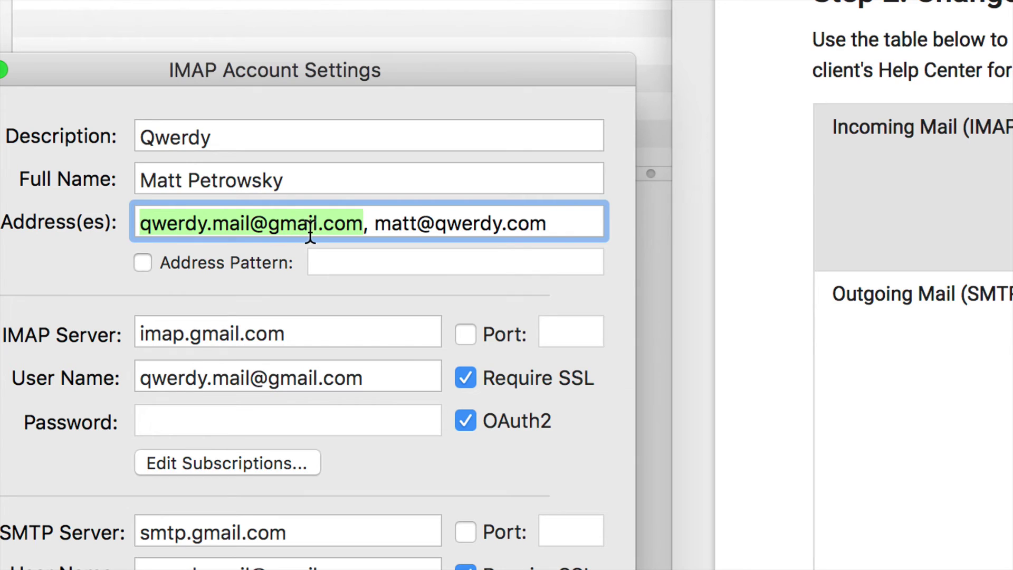
left_click_drag(375, 224, 546, 230)
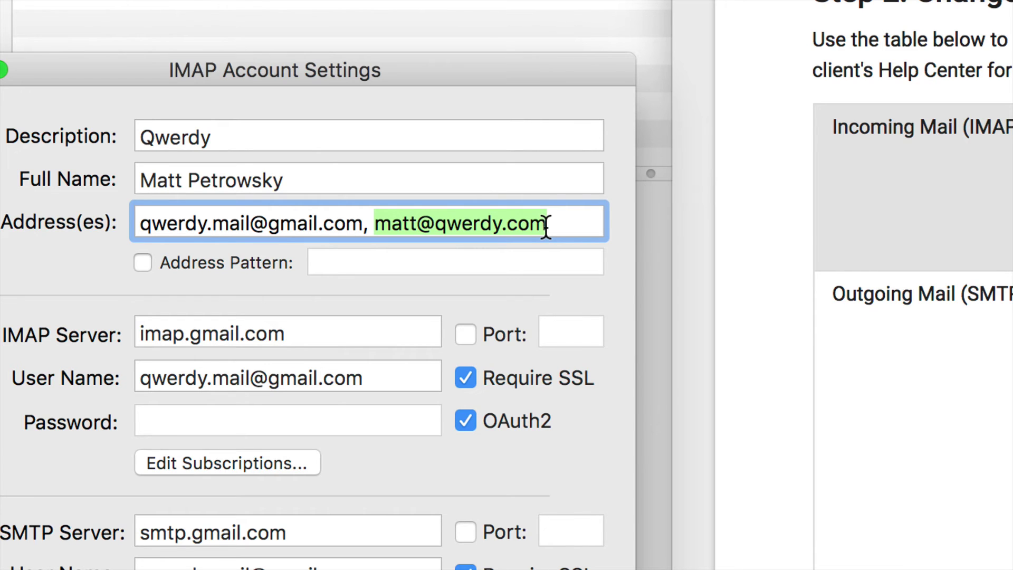
left_click(547, 229)
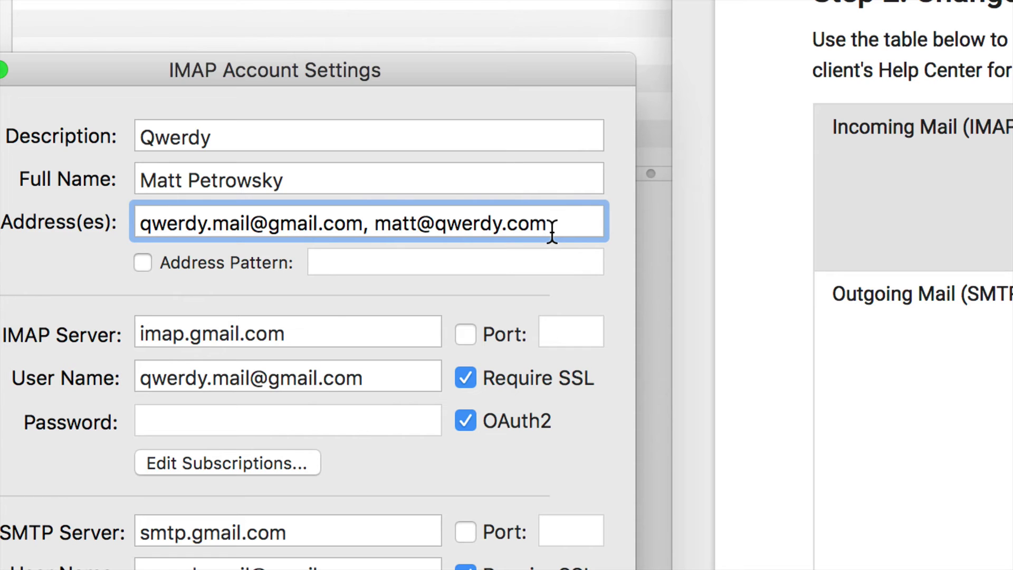
End the address list with a trailing comma and highlight each address, including the second's domain
type(",")
left_click_drag(363, 224, 144, 222)
left_click(560, 224)
left_click(374, 224)
left_click_drag(381, 226, 543, 231)
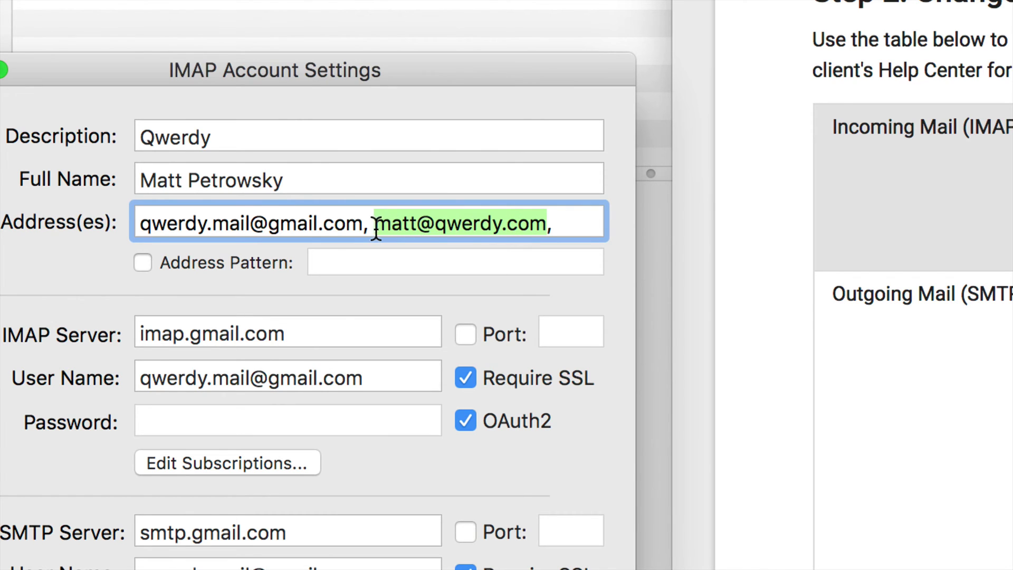
left_click_drag(363, 226, 136, 226)
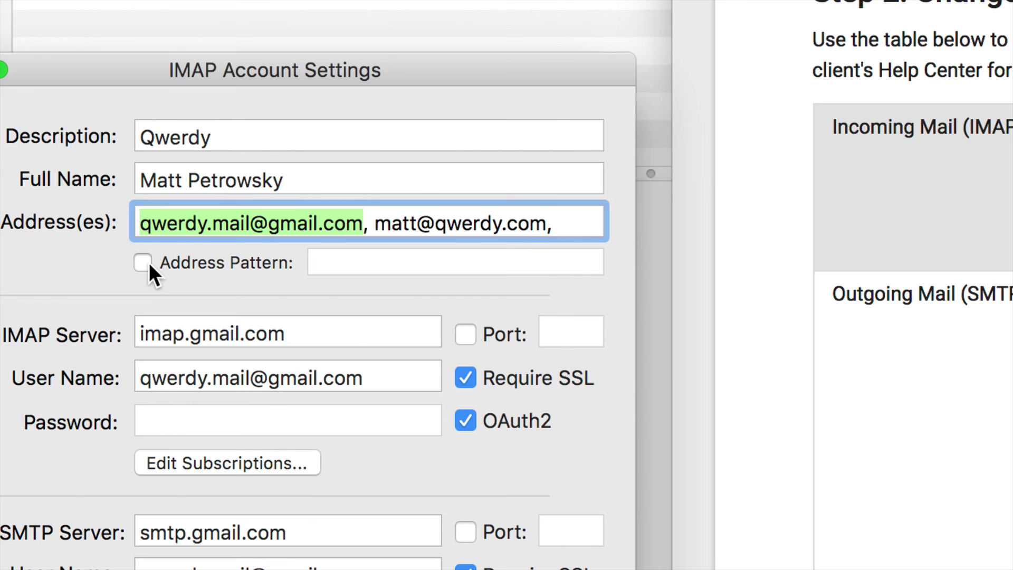
left_click_drag(434, 224, 544, 229)
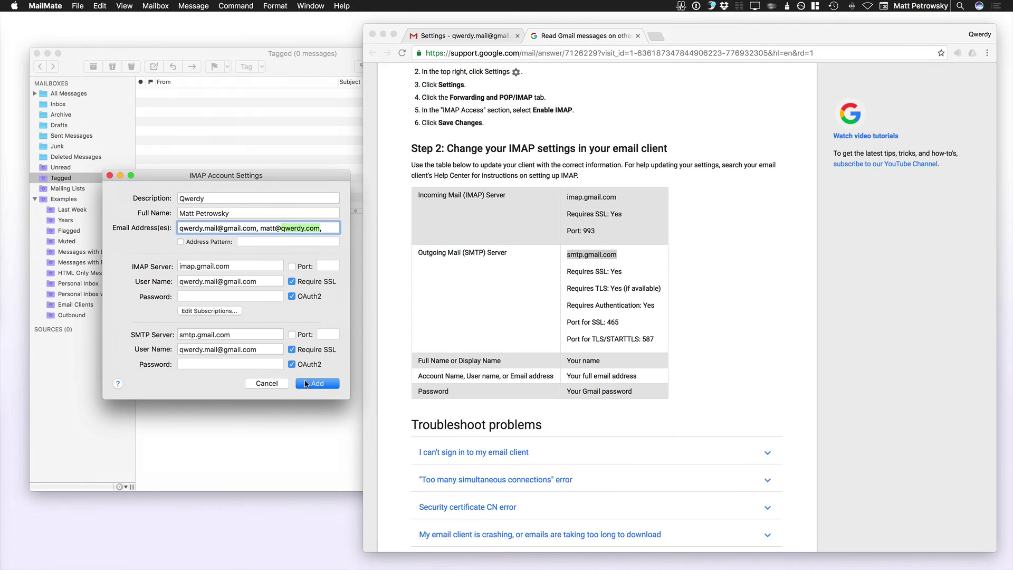
Add the Qwerdy IMAP account, let it sync 307 messages, and collapse the Sources list
left_click(317, 383)
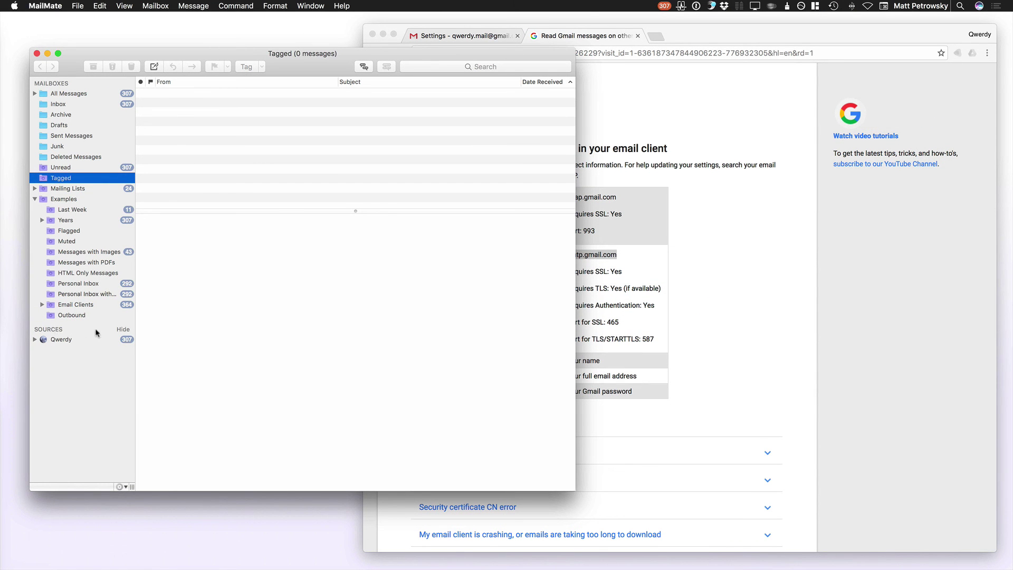
left_click(126, 330)
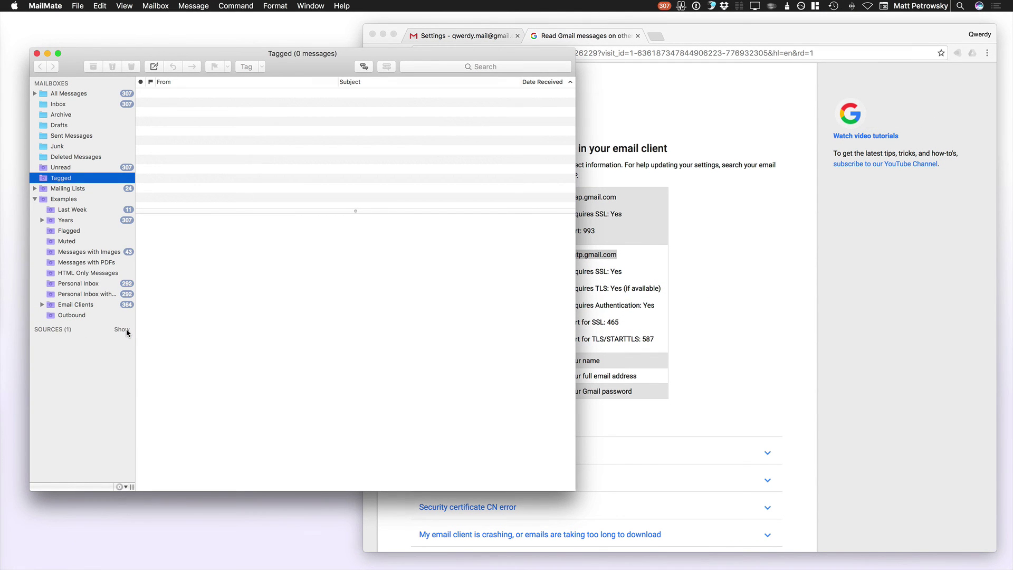